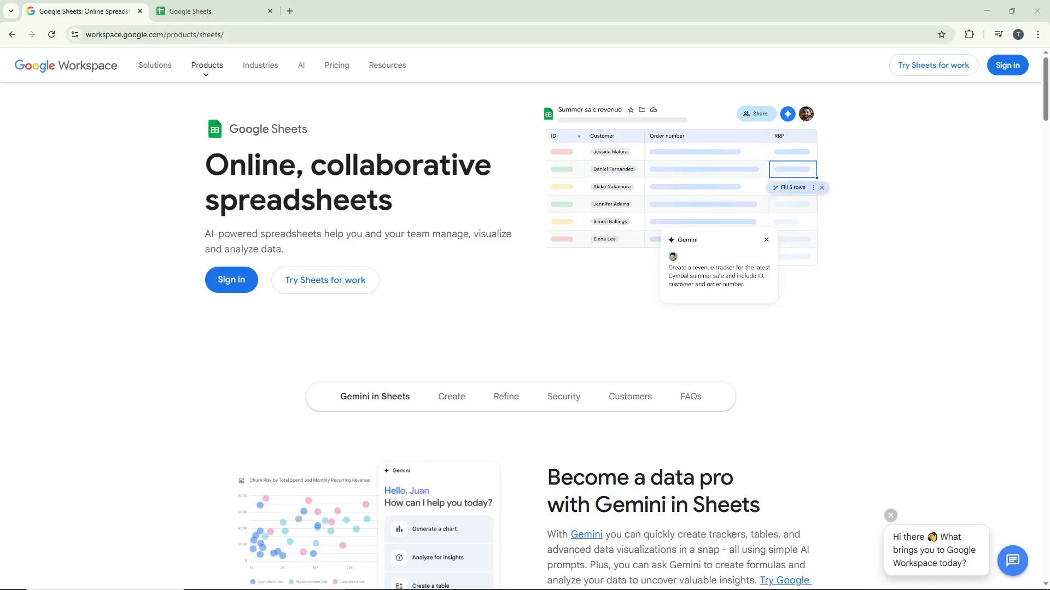
Step: Open the Tutorial Labs Sample spreadsheet and go to Sheet3 with the status and task columns
{"action": "left_click", "coordinate": [169, 227]}
{"action": "left_click", "coordinate": [208, 270]}
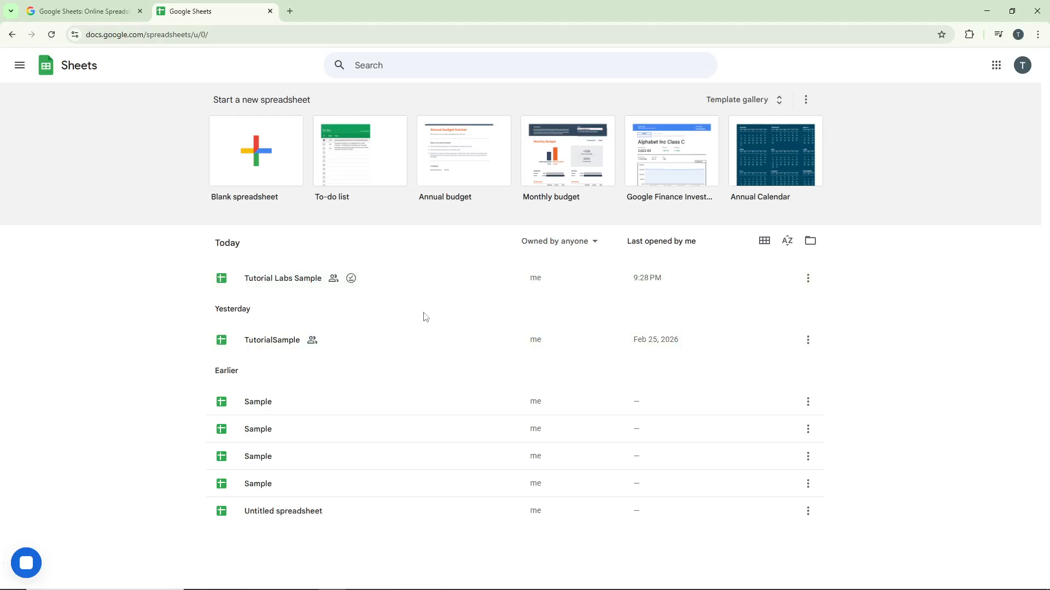
{"action": "left_click", "coordinate": [398, 285]}
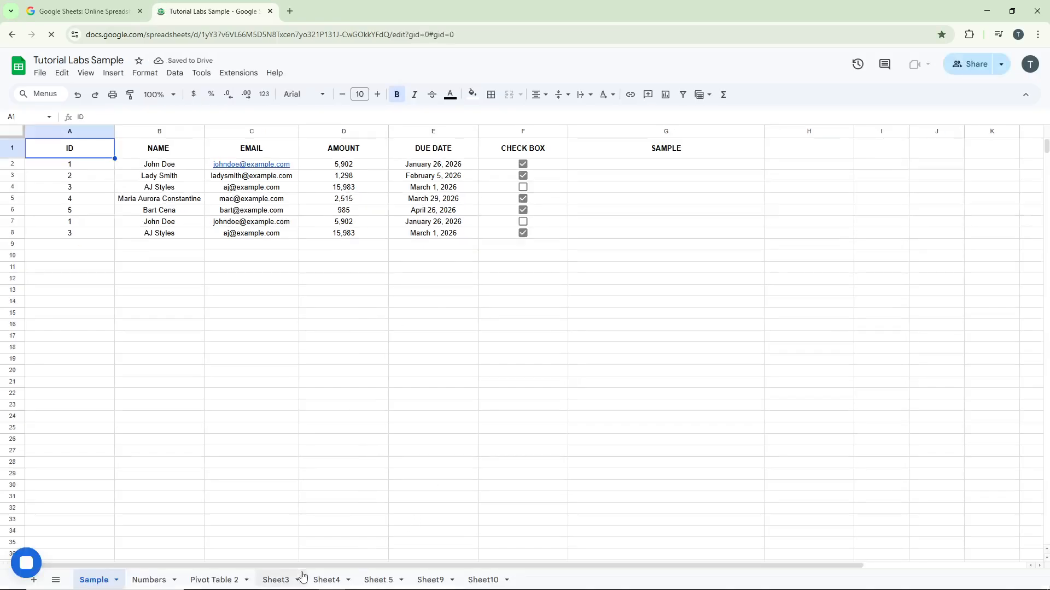
{"action": "left_click", "coordinate": [293, 581]}
{"action": "left_click", "coordinate": [203, 146]}
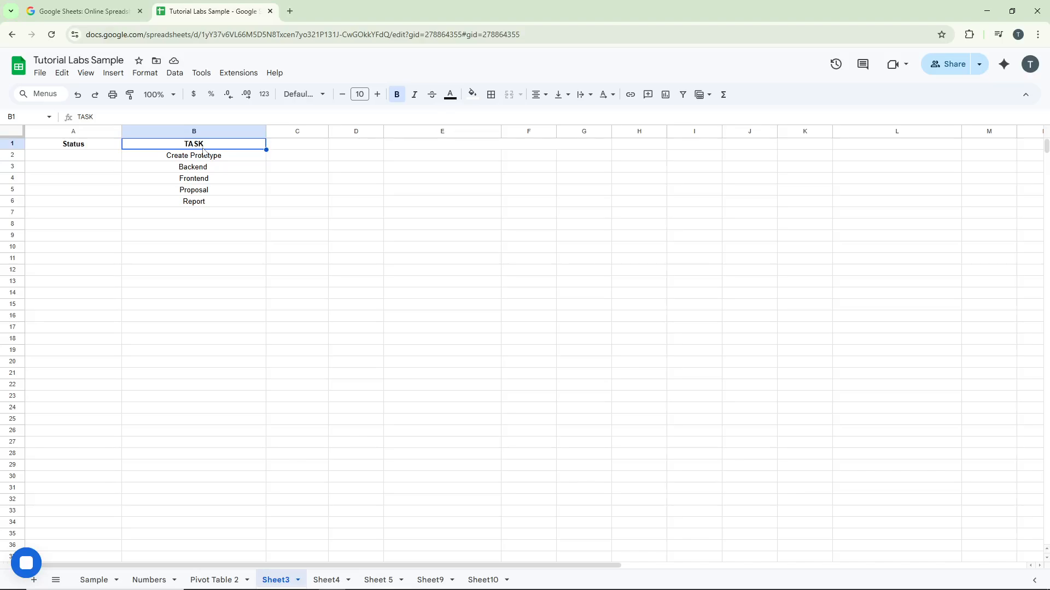
Step: Insert a dropdown in cell A2, the first cell under the Status heading
{"action": "left_click", "coordinate": [96, 162]}
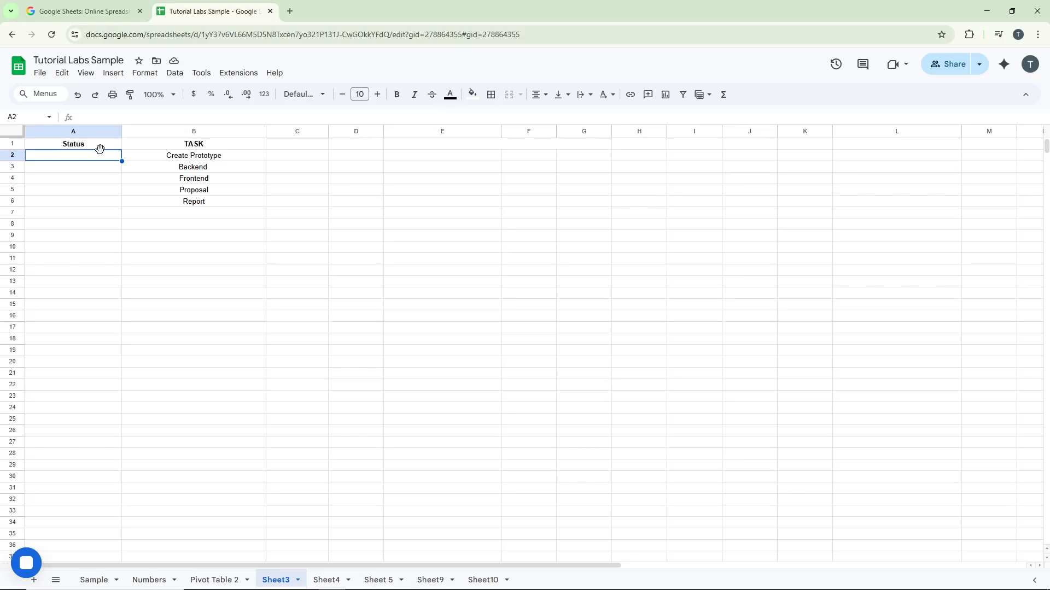
{"action": "left_click", "coordinate": [110, 76]}
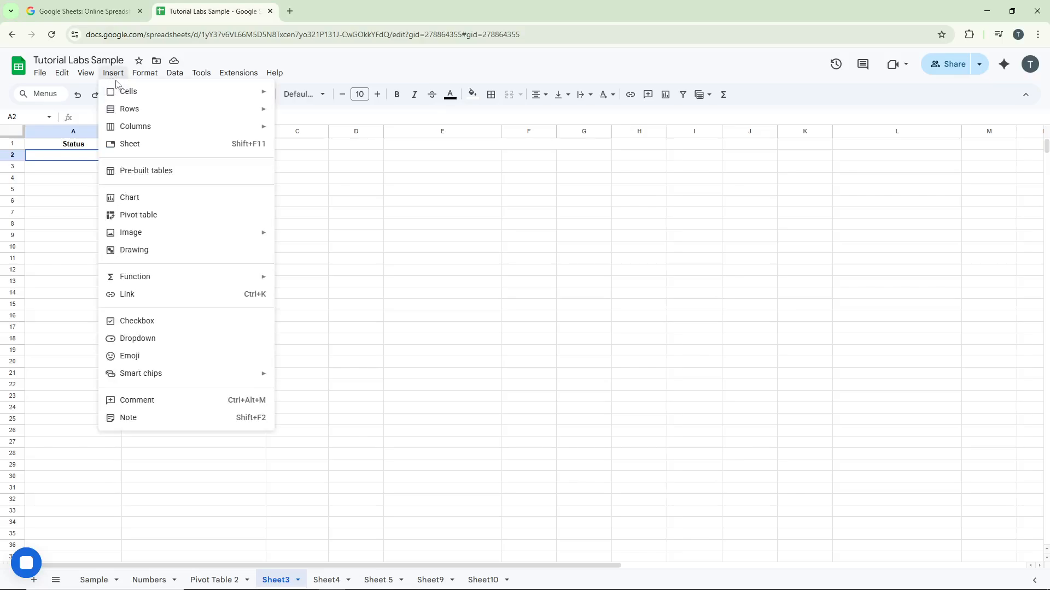
{"action": "left_click", "coordinate": [159, 339]}
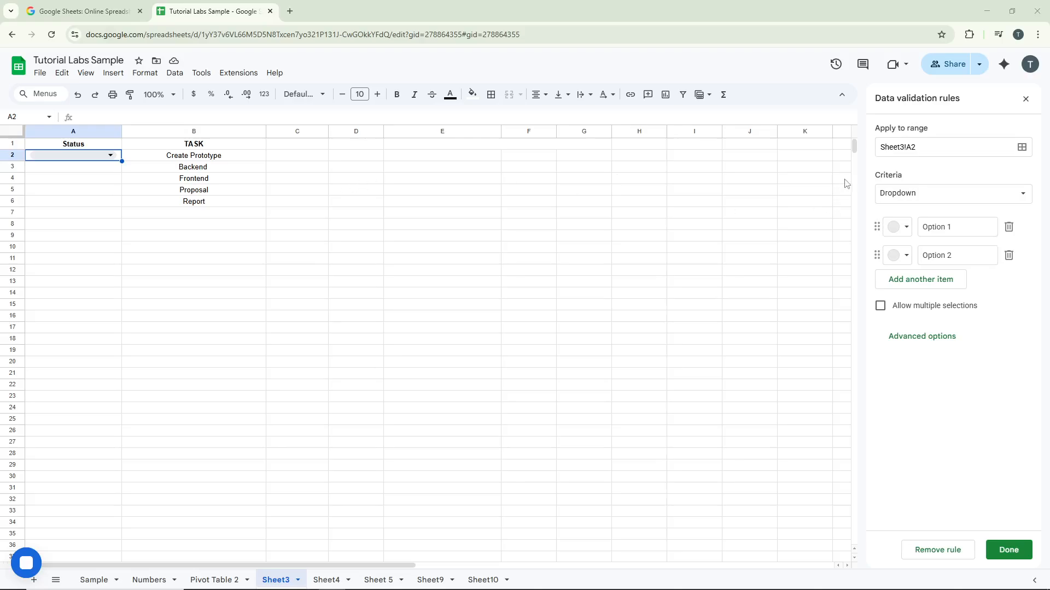
Step: Define three dropdown items for A2: Completed, In progress and Rejected
{"action": "left_click", "coordinate": [962, 225]}
{"action": "type", "text": "Completed"}
{"action": "key", "text": "Tab"}
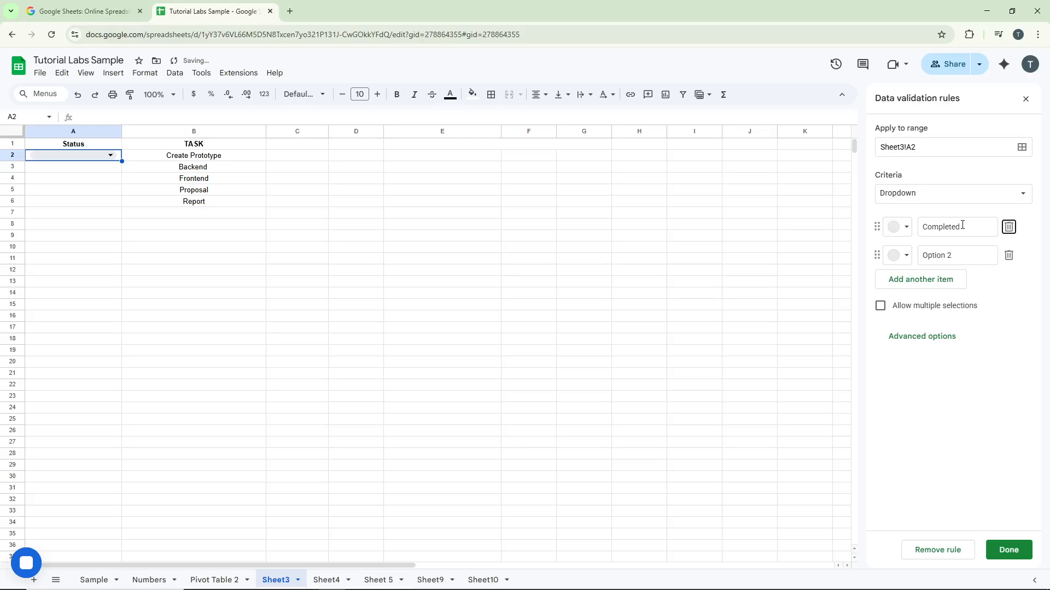
{"action": "triple_click", "coordinate": [962, 255]}
{"action": "type", "text": "In progress"}
{"action": "left_click", "coordinate": [937, 280]}
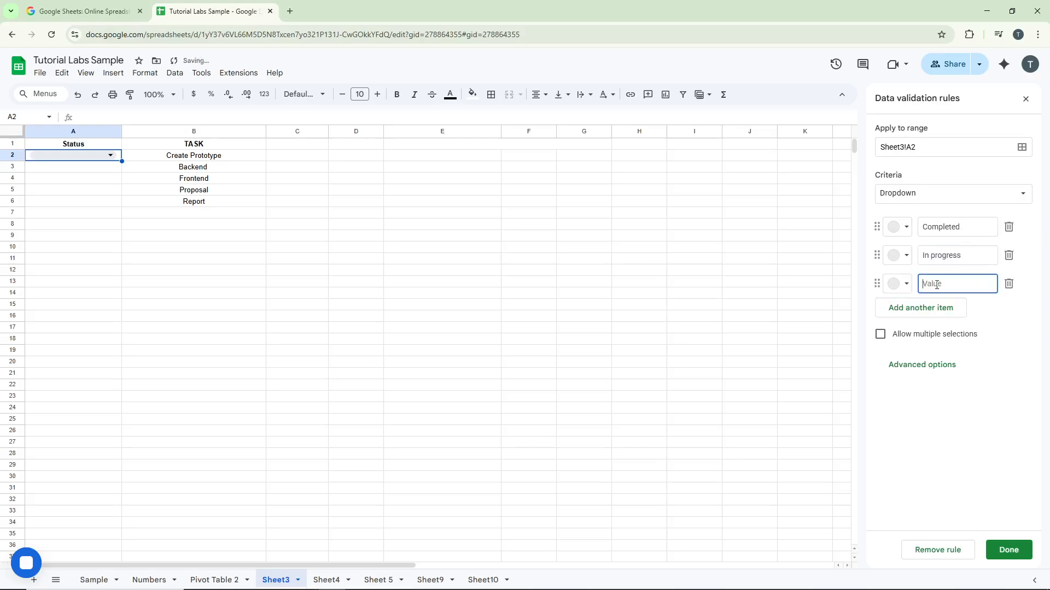
{"action": "type", "text": "Rejected"}
{"action": "left_click", "coordinate": [994, 317]}
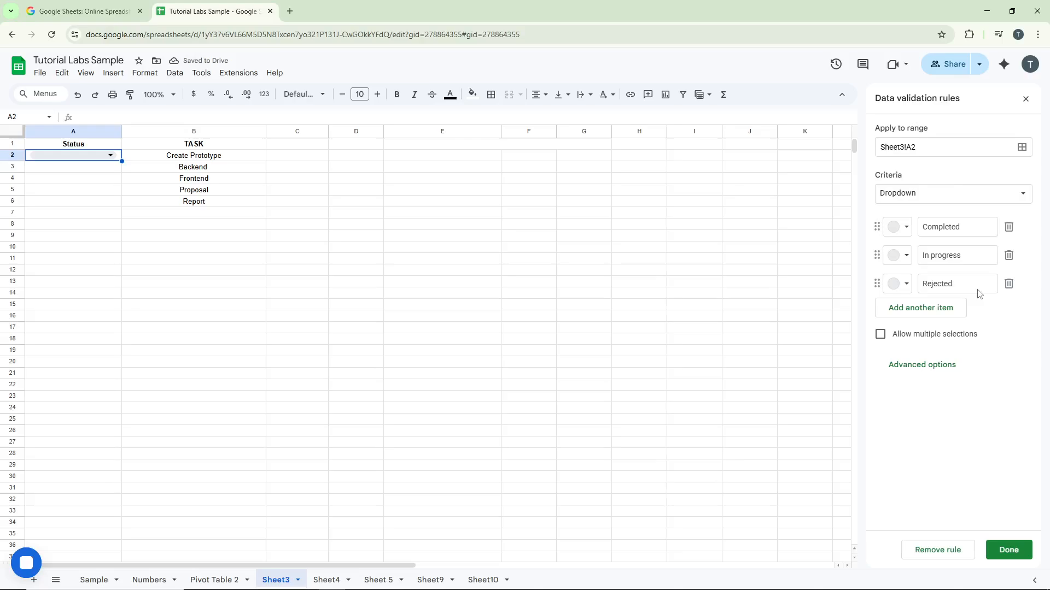
Step: Color the dropdown items light green for Completed, light yellow for In progress and light red for Rejected, and save the rule
{"action": "left_click", "coordinate": [904, 236]}
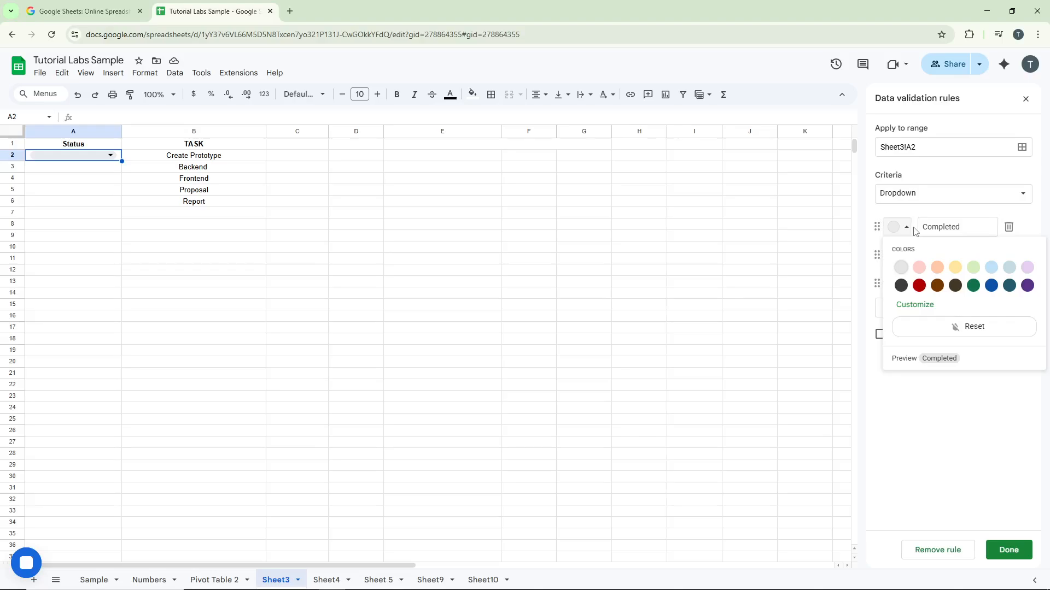
{"action": "left_click", "coordinate": [973, 285]}
{"action": "left_click", "coordinate": [973, 267]}
{"action": "left_click", "coordinate": [905, 256]}
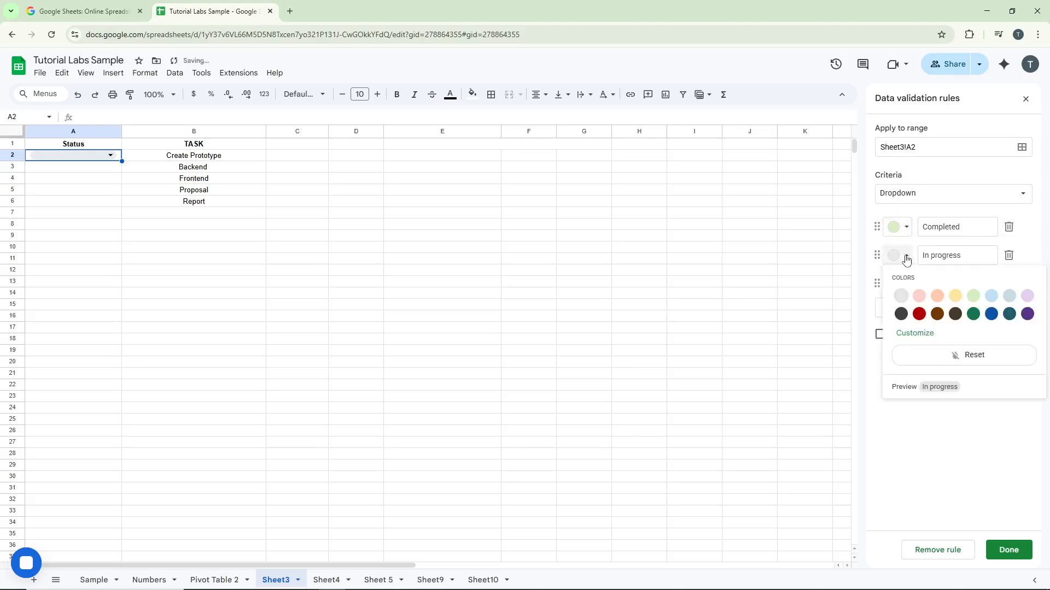
{"action": "left_click", "coordinate": [955, 296]}
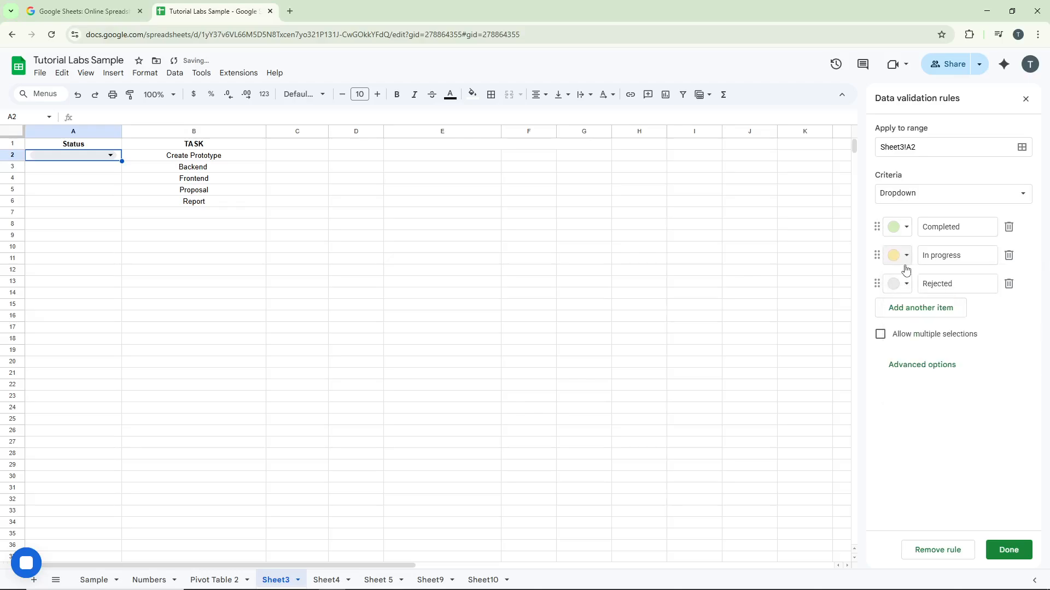
{"action": "left_click", "coordinate": [908, 283]}
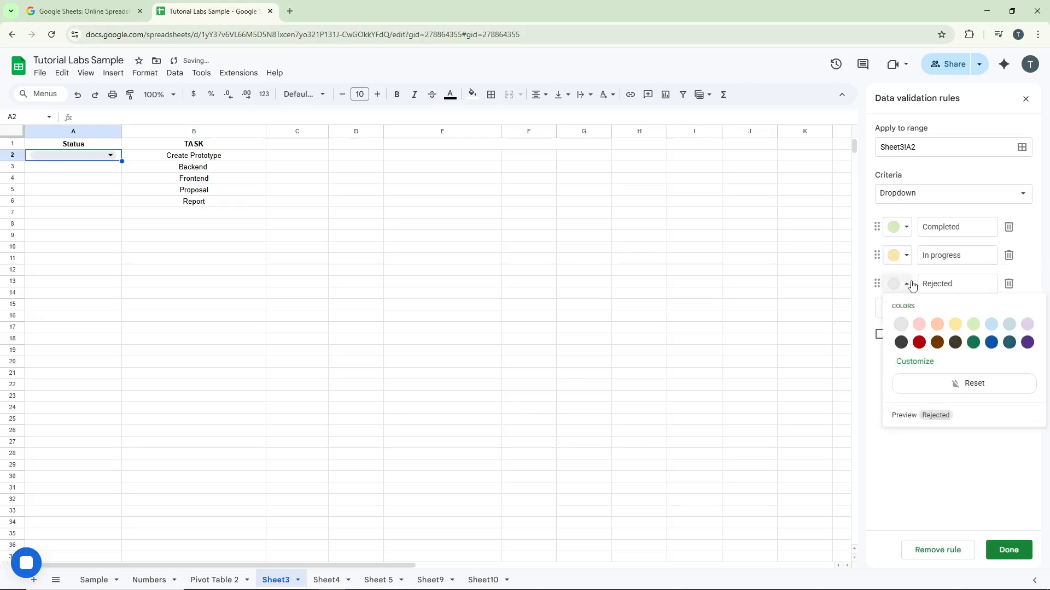
{"action": "left_click", "coordinate": [919, 325]}
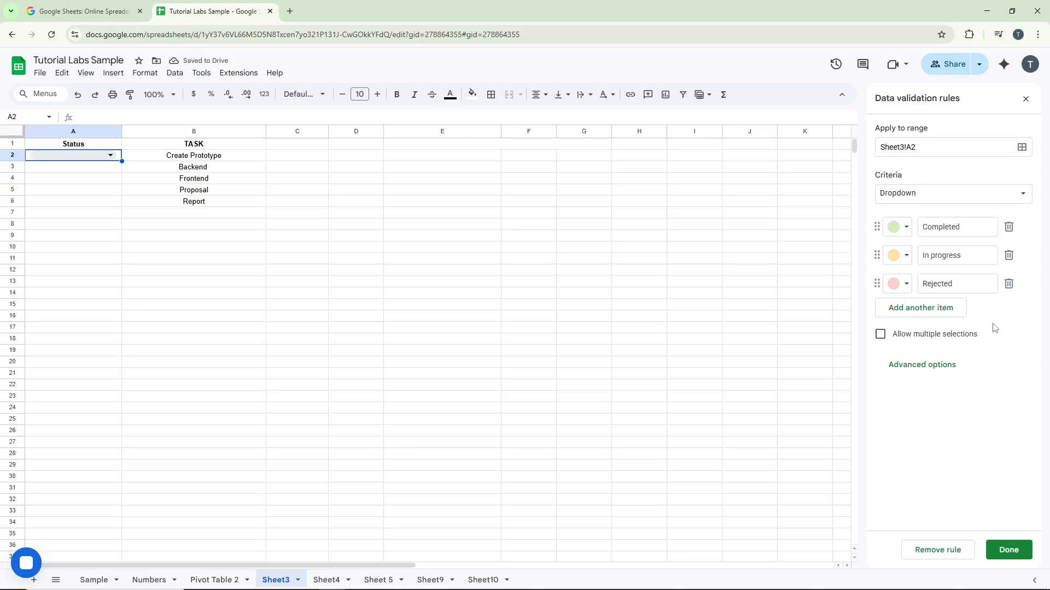
{"action": "left_click", "coordinate": [1013, 550]}
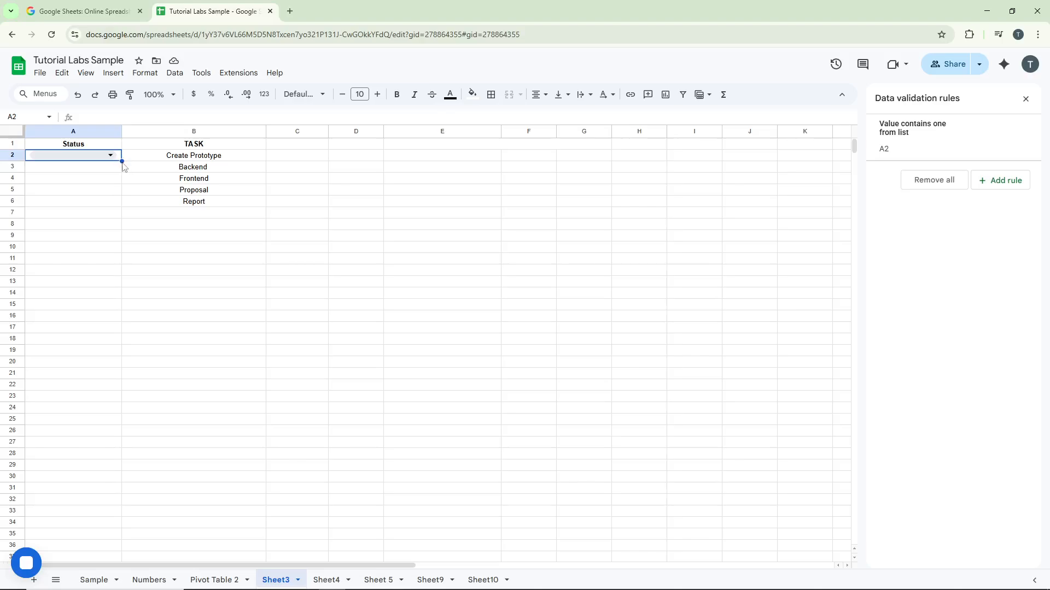
Step: Copy the status dropdown from A2 down through A6
{"action": "left_click_drag", "start_coordinate": [121, 161], "coordinate": [122, 204]}
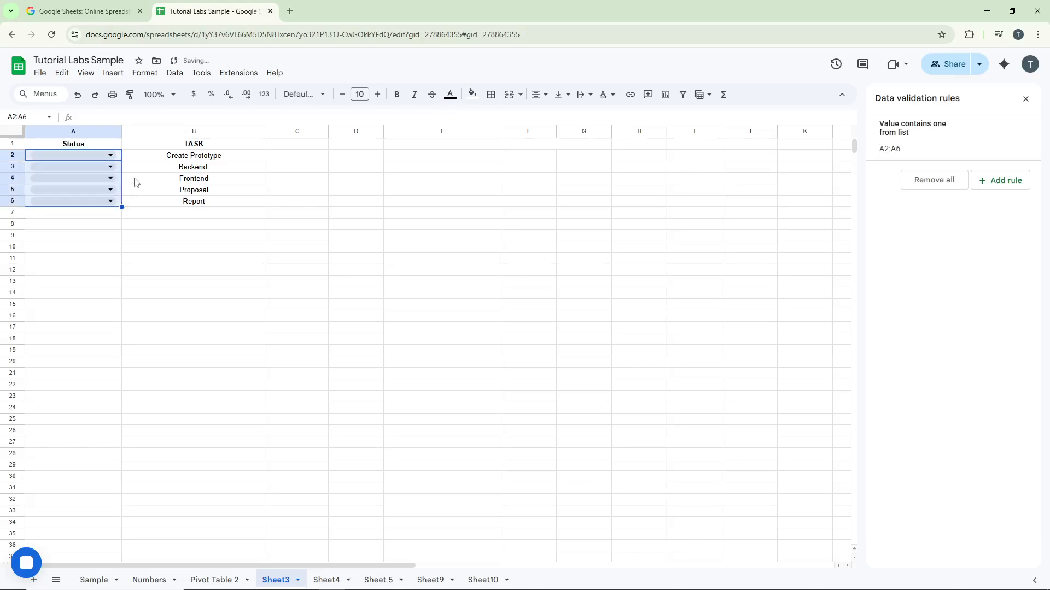
{"action": "left_click", "coordinate": [136, 182]}
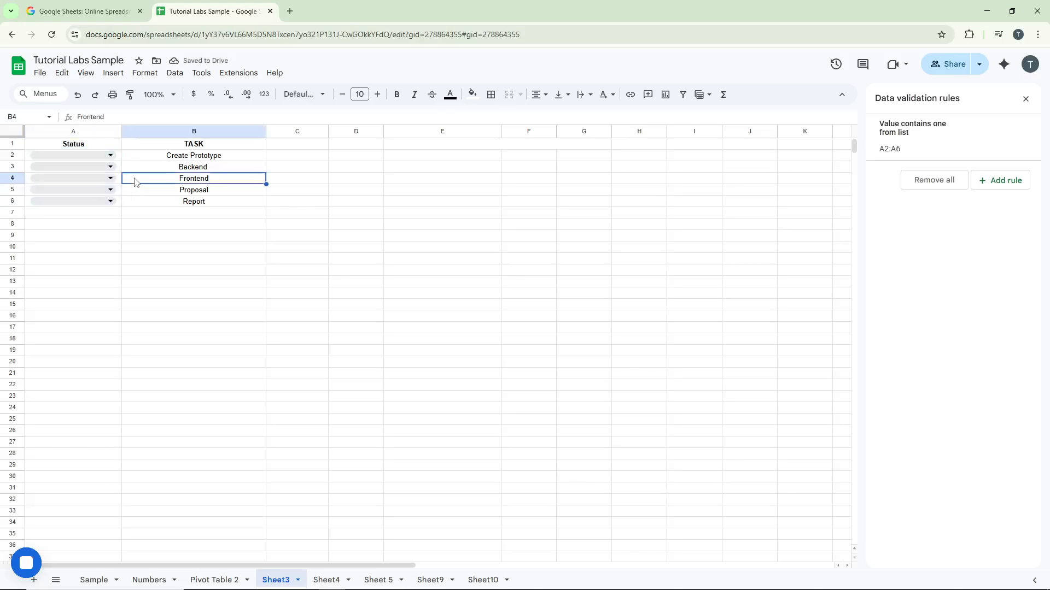
Step: Set the statuses in A2 through A6 to Completed, In progress, Rejected, In progress and Completed, in that order
{"action": "left_click", "coordinate": [111, 155]}
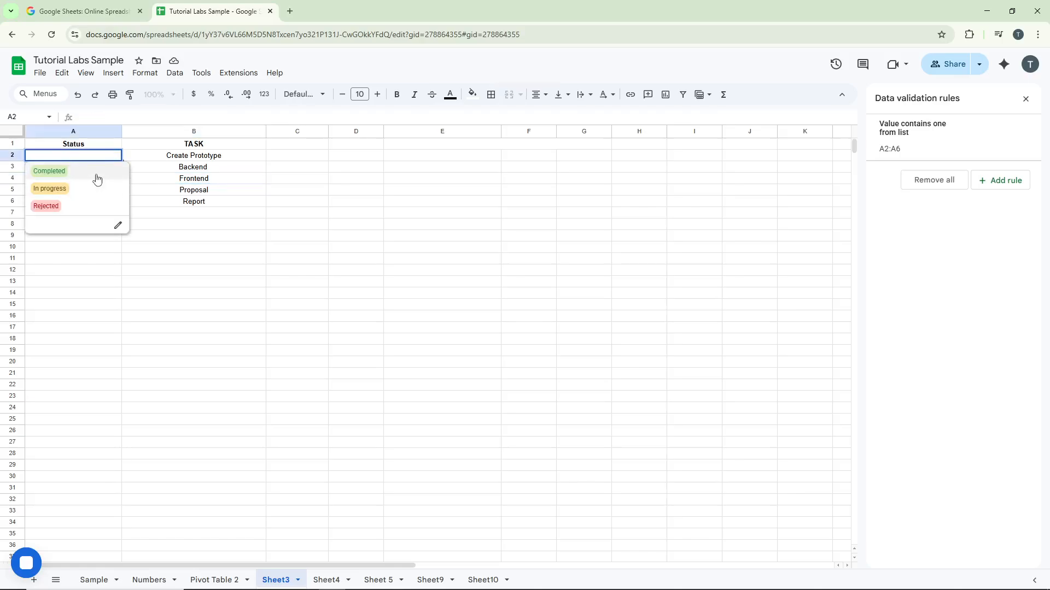
{"action": "left_click", "coordinate": [96, 173]}
{"action": "left_click", "coordinate": [95, 170]}
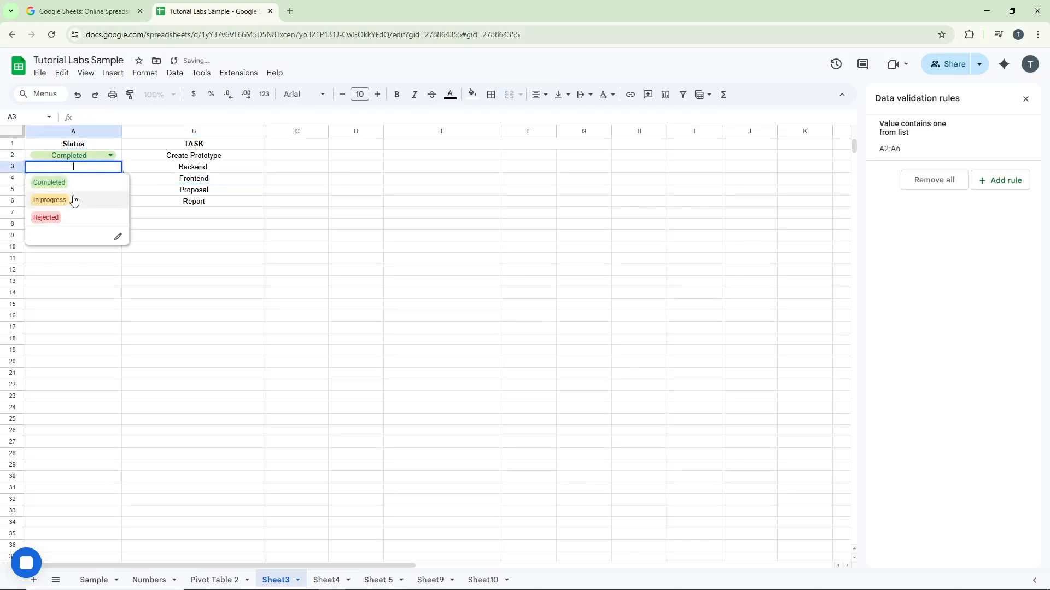
{"action": "left_click", "coordinate": [68, 198]}
{"action": "left_click", "coordinate": [96, 179]}
{"action": "left_click", "coordinate": [60, 230]}
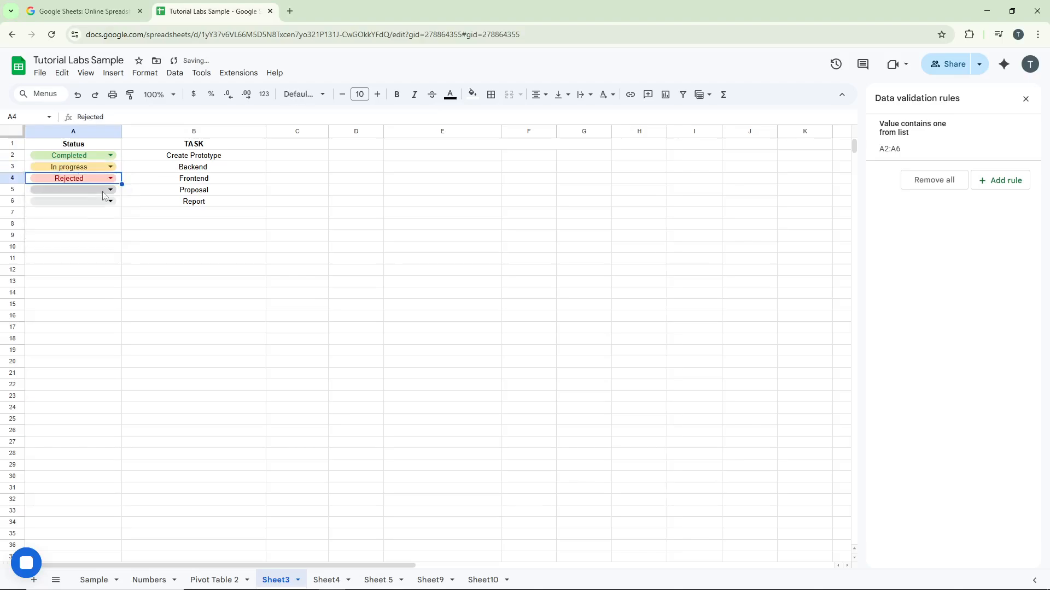
{"action": "left_click", "coordinate": [98, 190]}
{"action": "left_click", "coordinate": [55, 223]}
{"action": "left_click", "coordinate": [92, 203]}
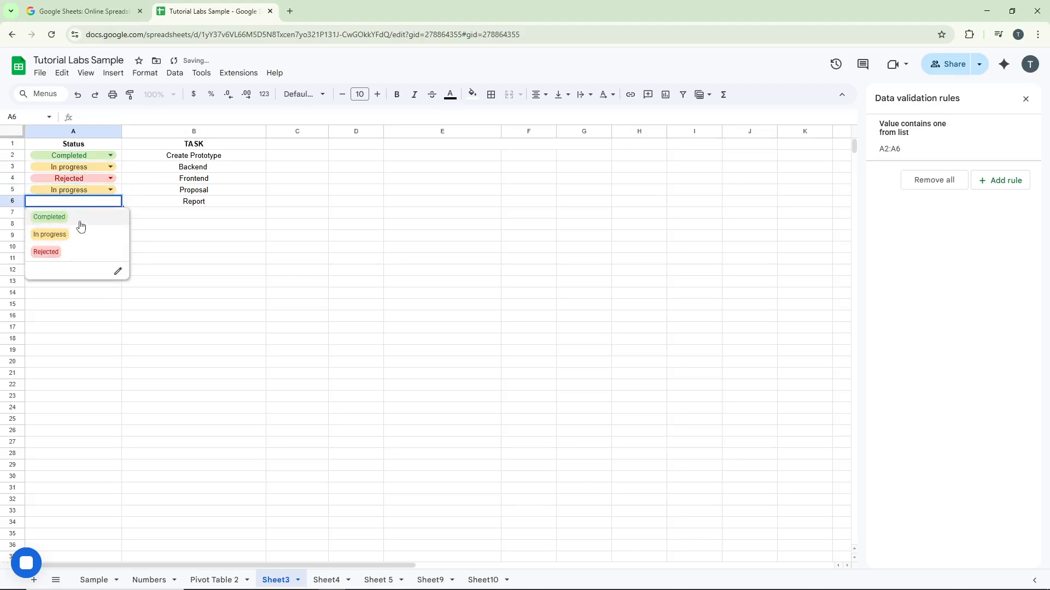
{"action": "left_click", "coordinate": [80, 219]}
{"action": "left_click", "coordinate": [140, 217]}
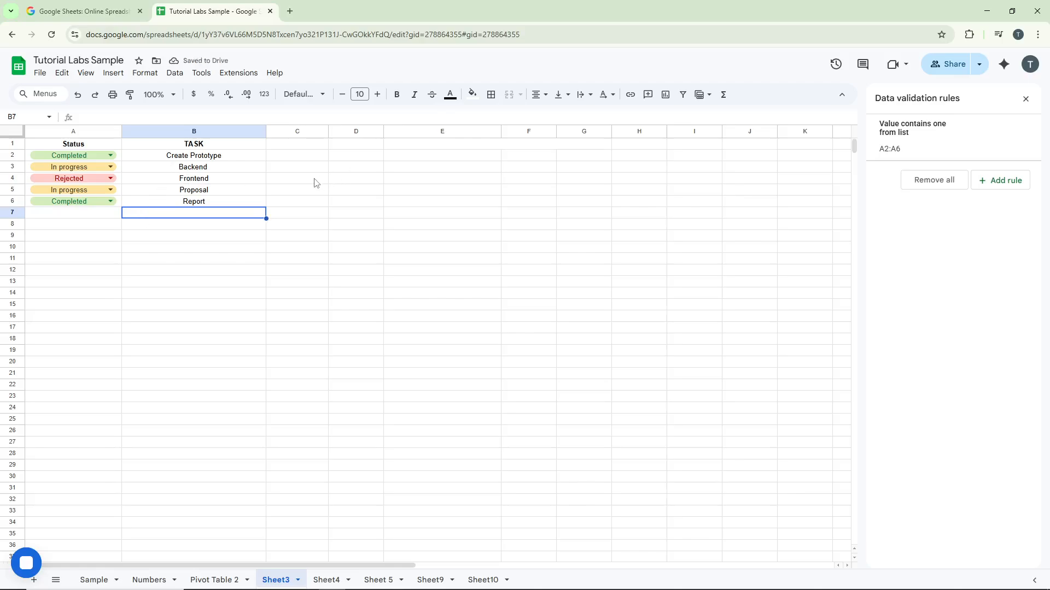
Step: Start a conditional formatting rule for the task names in B2:B6
{"action": "left_click", "coordinate": [247, 146]}
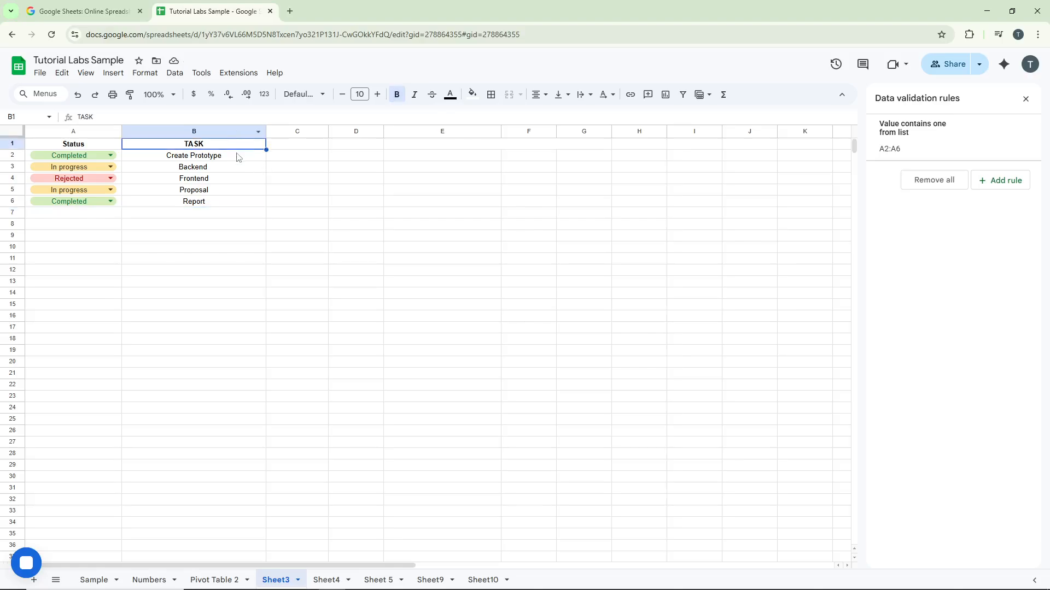
{"action": "left_click", "coordinate": [239, 157]}
{"action": "left_click", "coordinate": [243, 202], "text": "shift"}
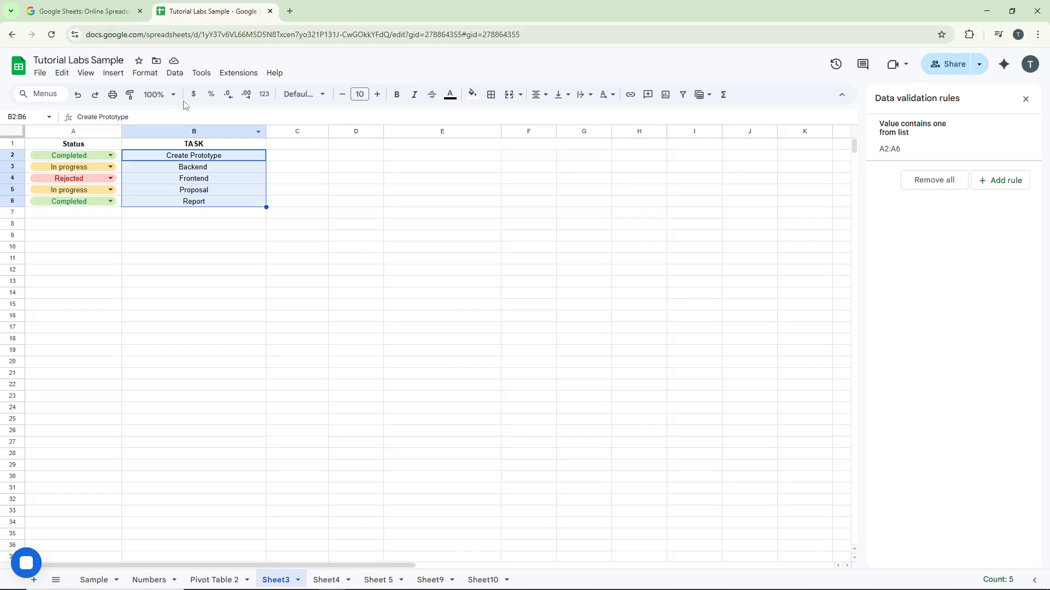
{"action": "left_click", "coordinate": [158, 77]}
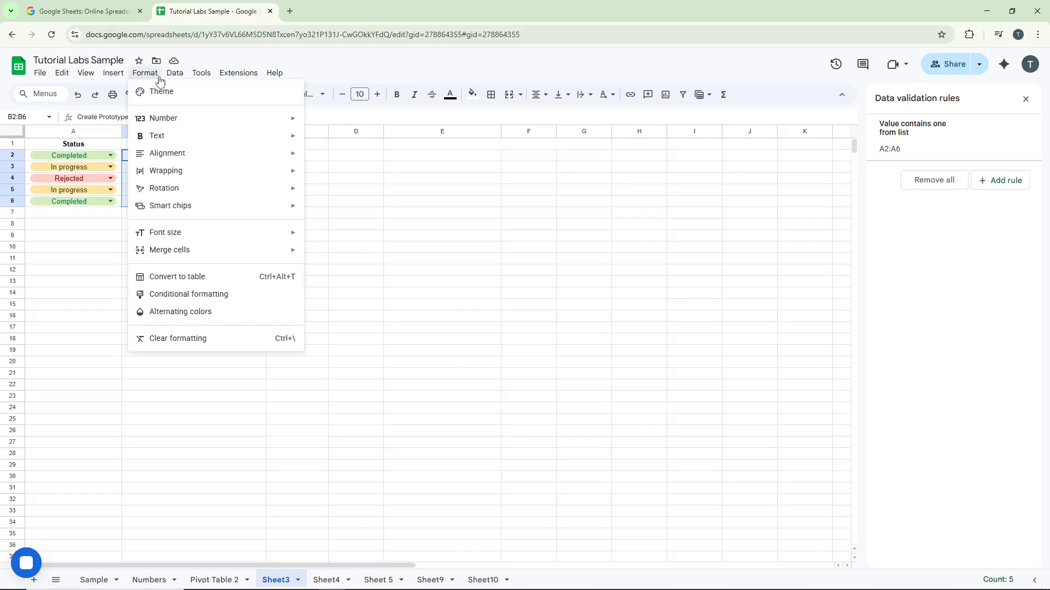
{"action": "left_click", "coordinate": [222, 293]}
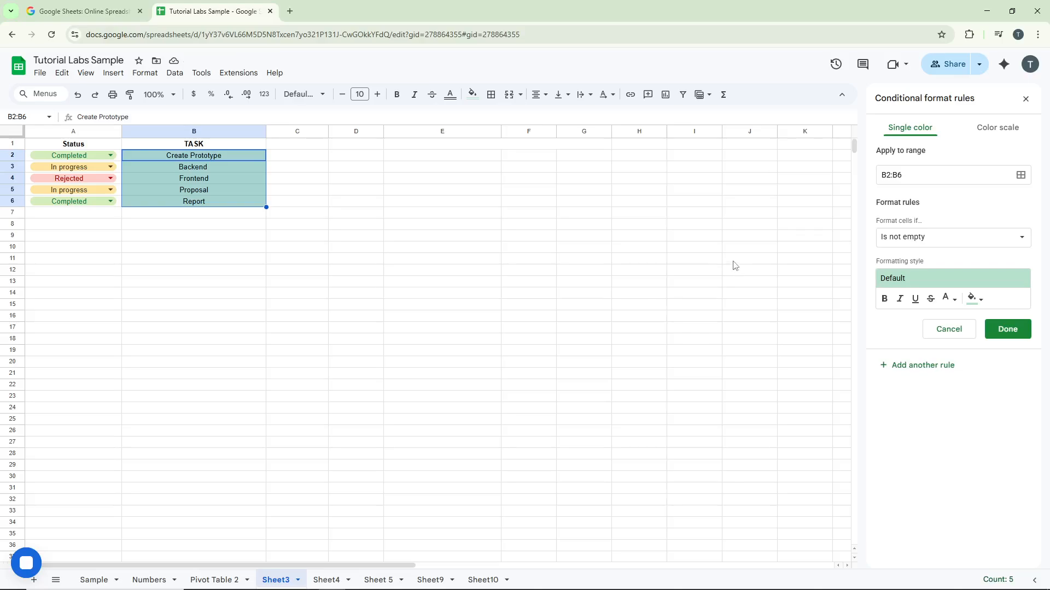
Step: Make the rule fill cells whose text contains Prototype with light cornflower blue 1
{"action": "left_click", "coordinate": [940, 235]}
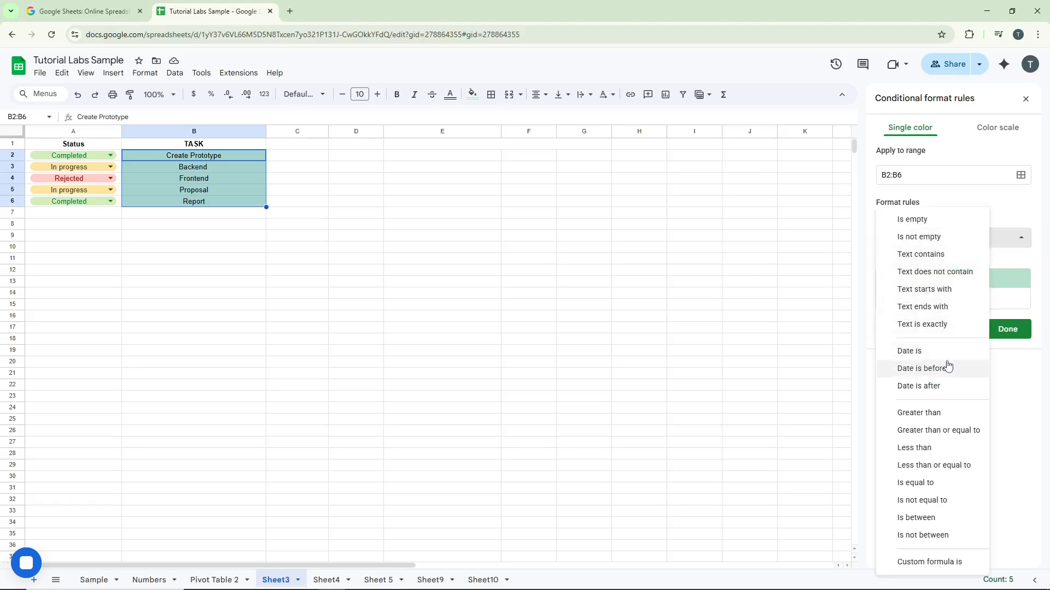
{"action": "left_click", "coordinate": [963, 259]}
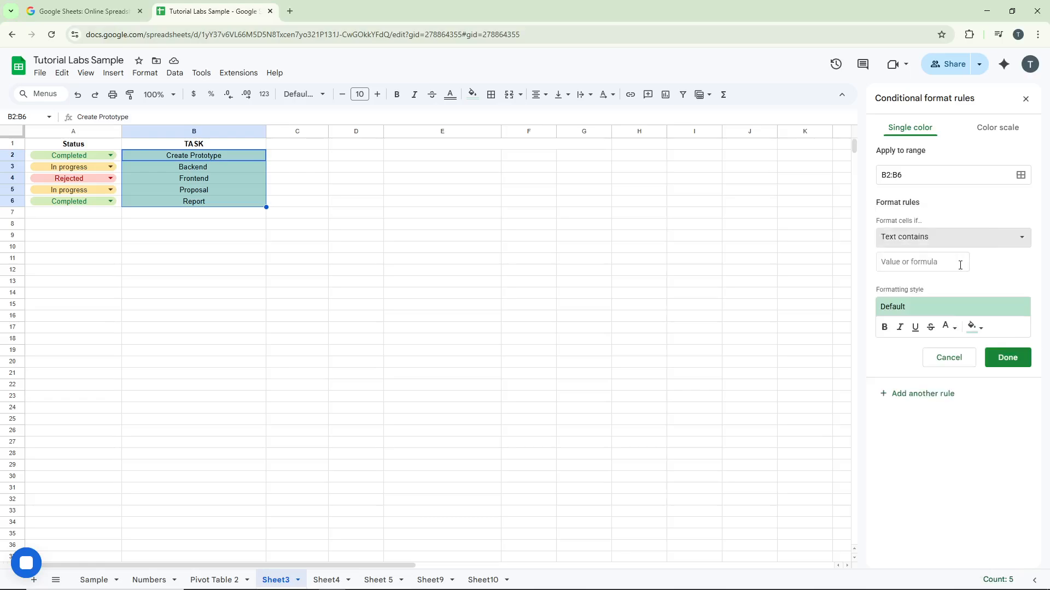
{"action": "left_click", "coordinate": [958, 265]}
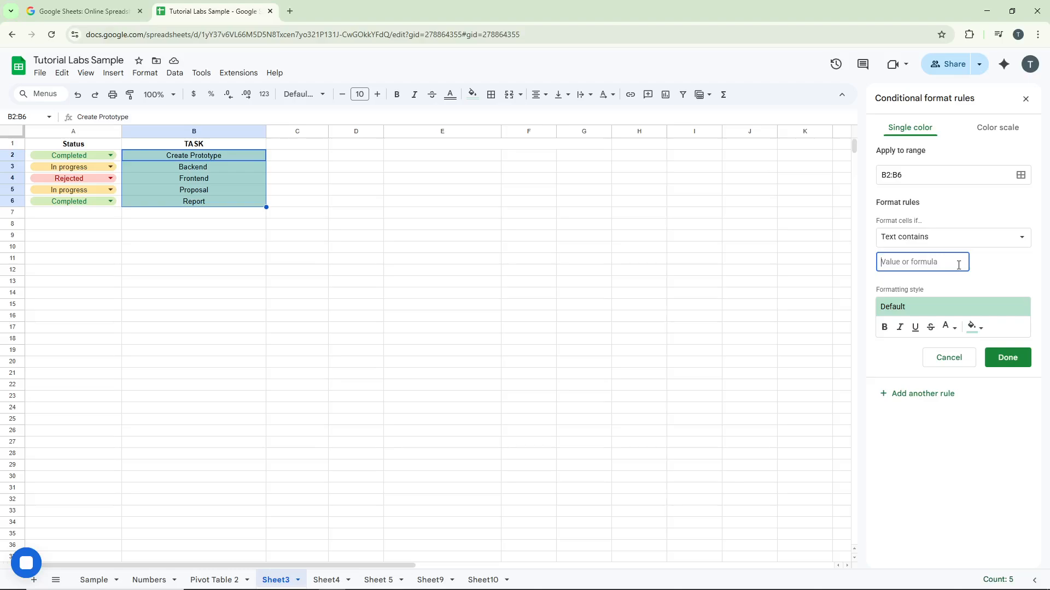
{"action": "type", "text": "P"}
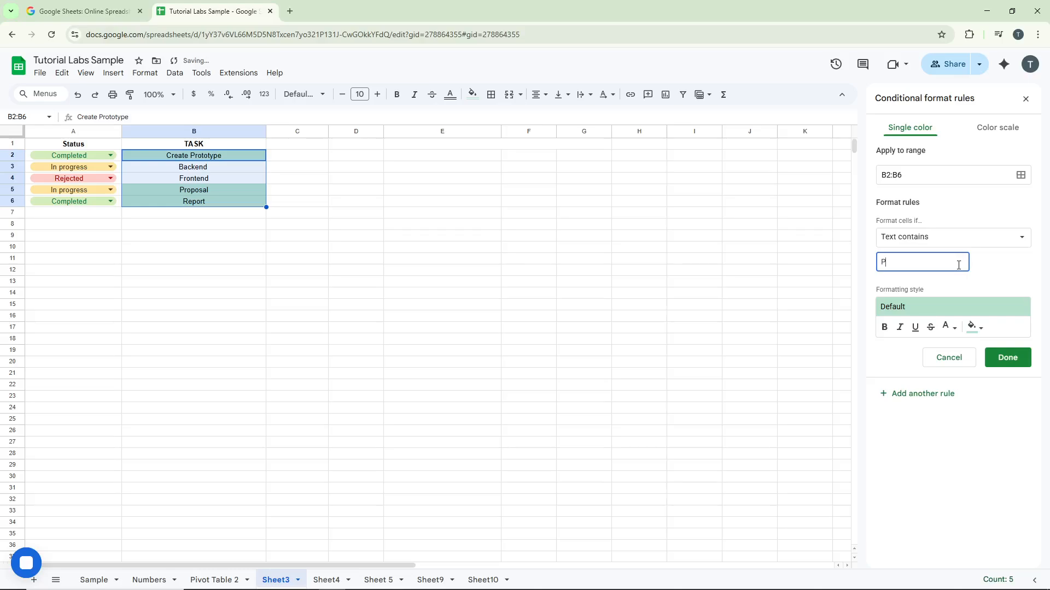
{"action": "type", "text": "rototype"}
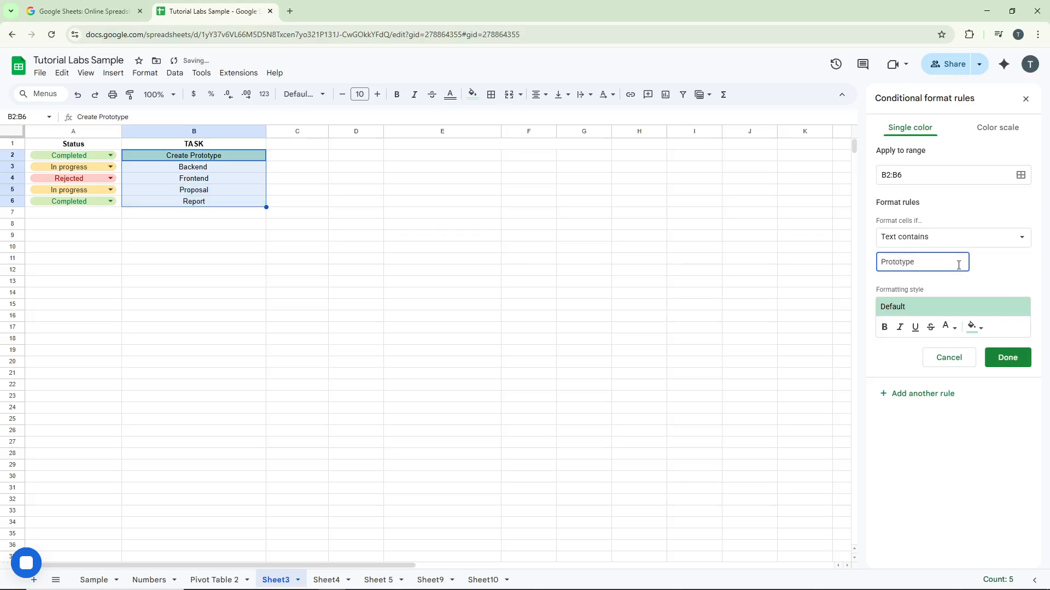
{"action": "left_click", "coordinate": [975, 327]}
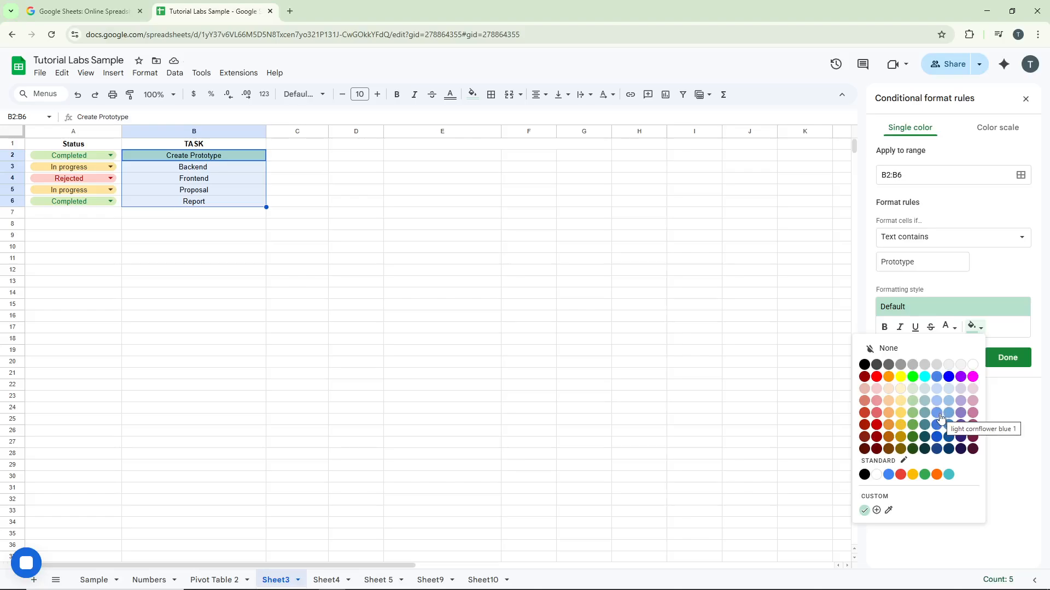
{"action": "left_click", "coordinate": [937, 414]}
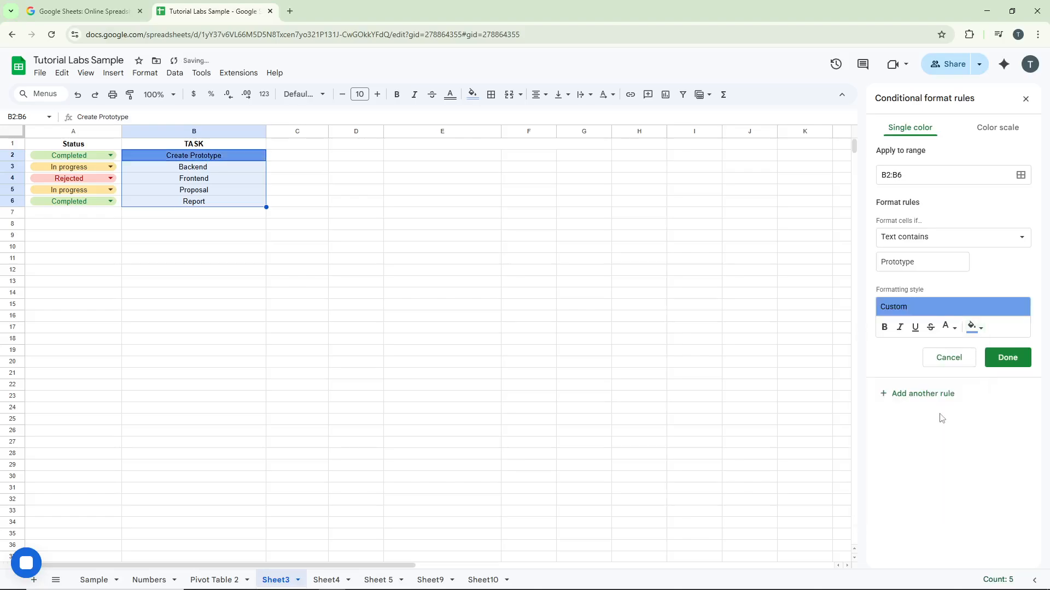
{"action": "left_click", "coordinate": [573, 281]}
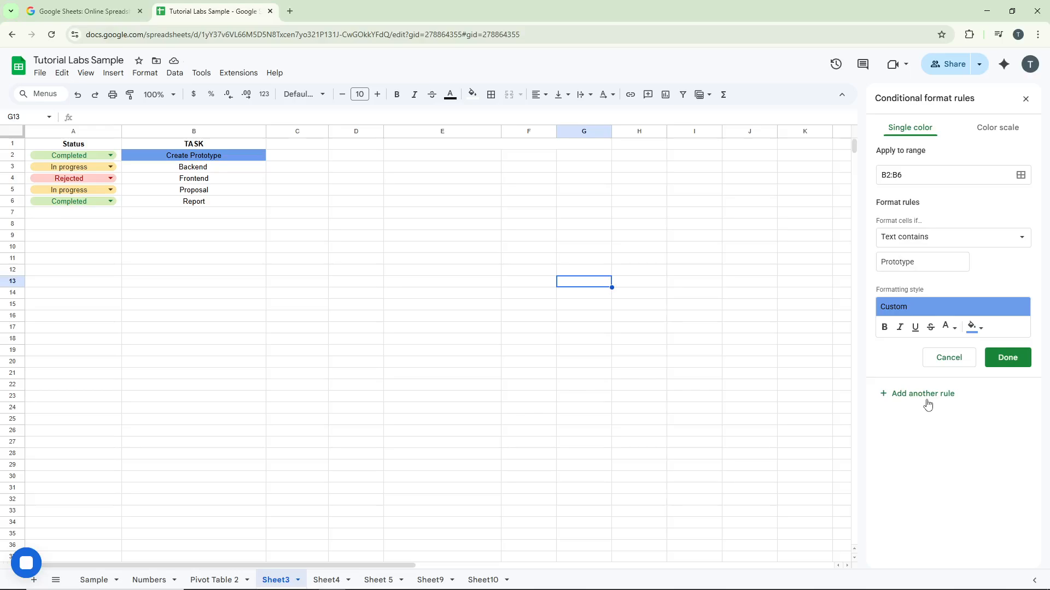
Step: Add another conditional formatting rule on B2:B6 that fills cells whose text contains Backend with light purple
{"action": "left_click", "coordinate": [928, 404]}
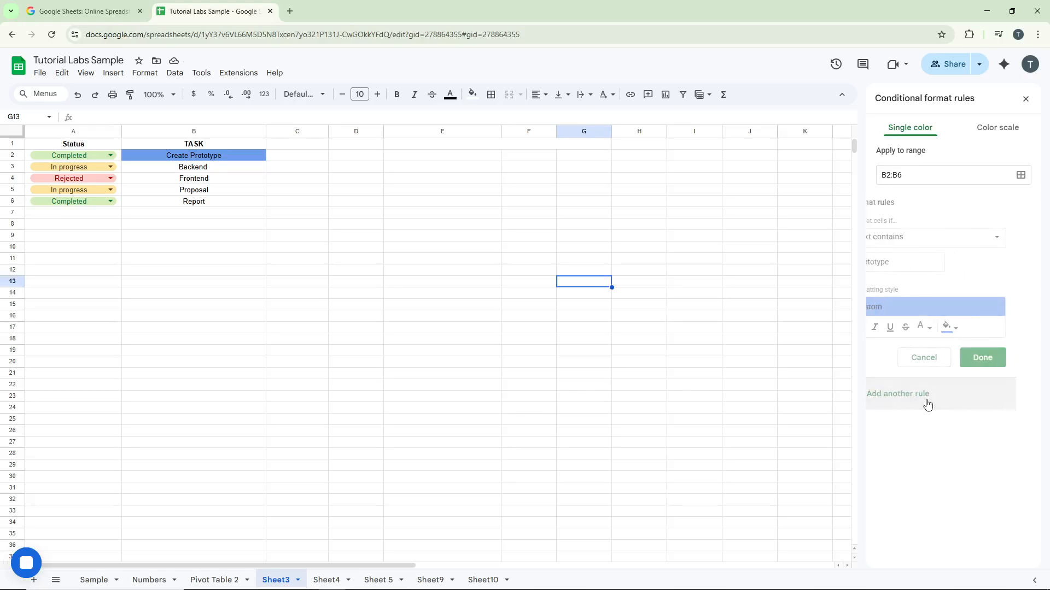
{"action": "left_click", "coordinate": [927, 265]}
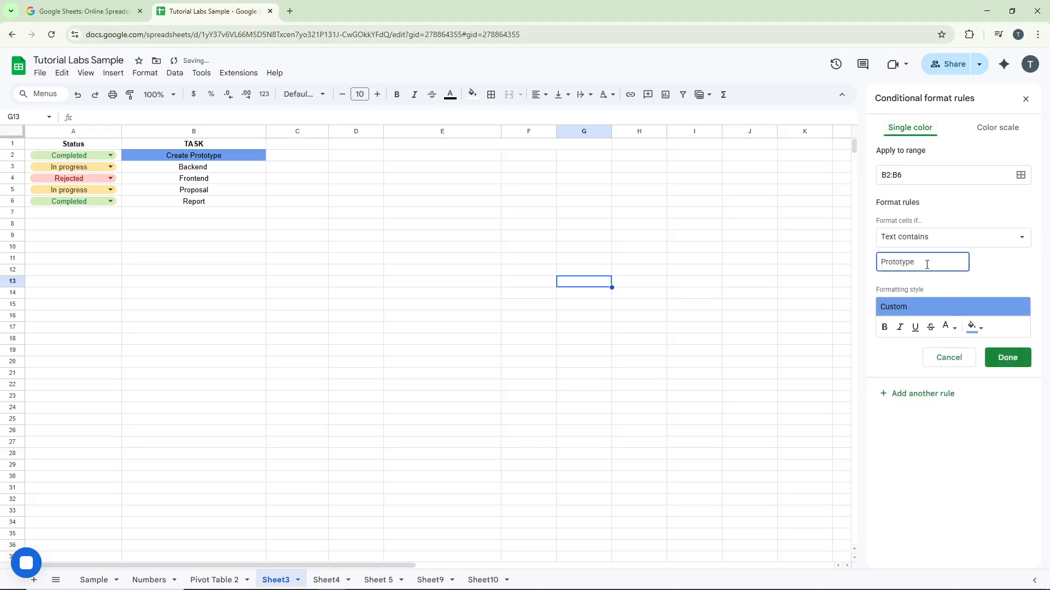
{"action": "key", "text": "BackSpace"}
{"action": "key", "text": "BackSpace"}
{"action": "key", "text": "BackSpace"}
{"action": "key", "text": "BackSpace"}
{"action": "key", "text": "BackSpace"}
{"action": "key", "text": "BackSpace"}
{"action": "key", "text": "BackSpace"}
{"action": "key", "text": "BackSpace"}
{"action": "type", "text": "Backend"}
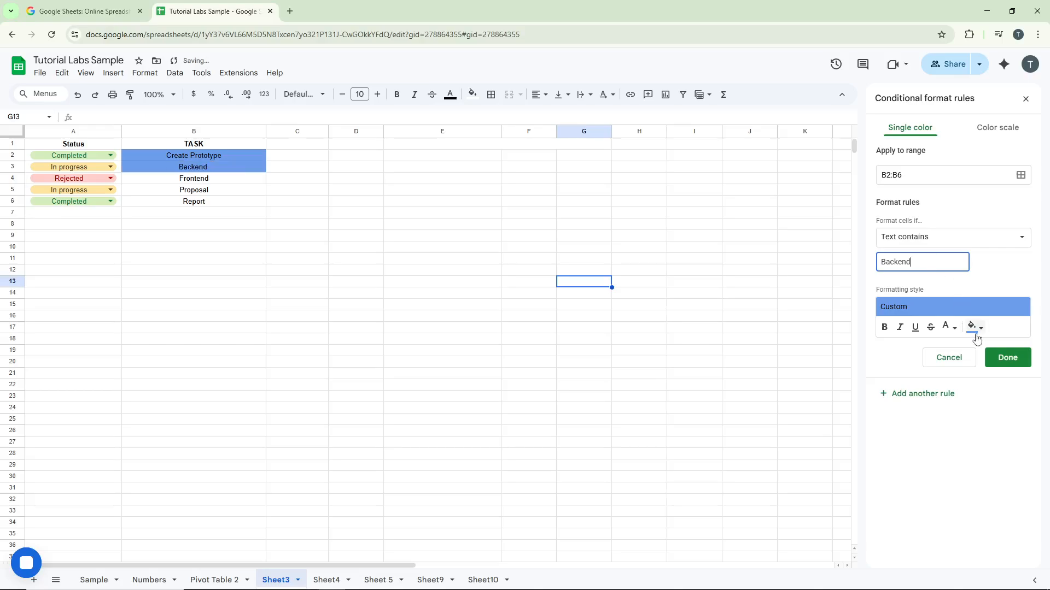
{"action": "left_click", "coordinate": [977, 328]}
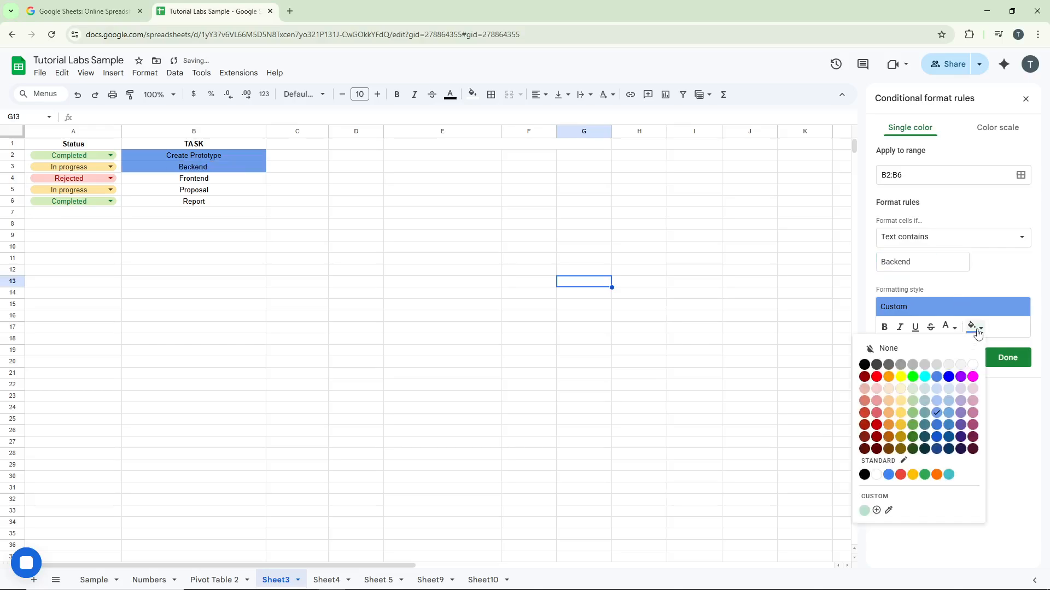
{"action": "left_click", "coordinate": [961, 401]}
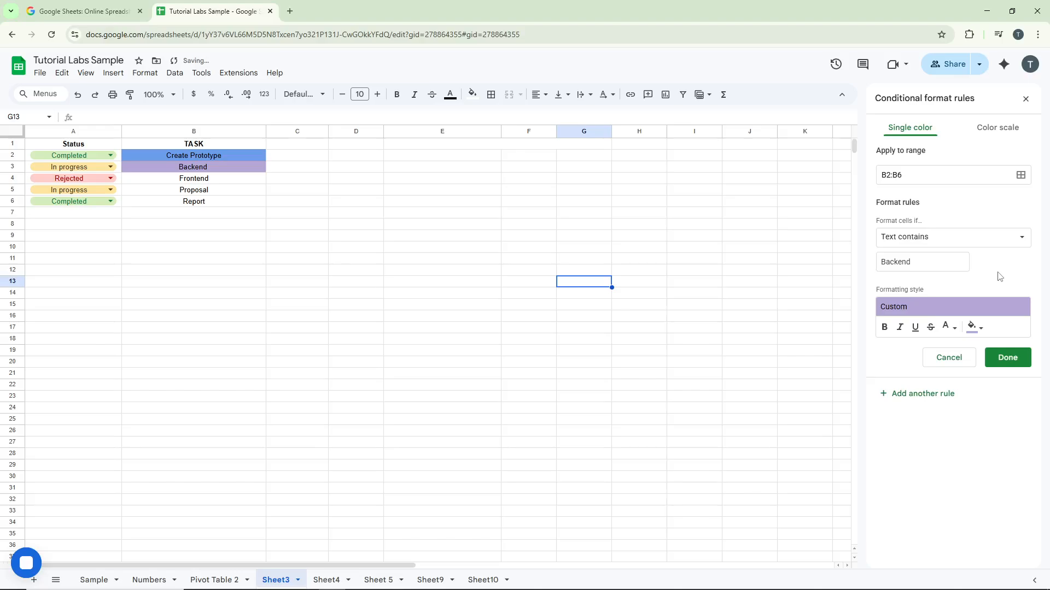